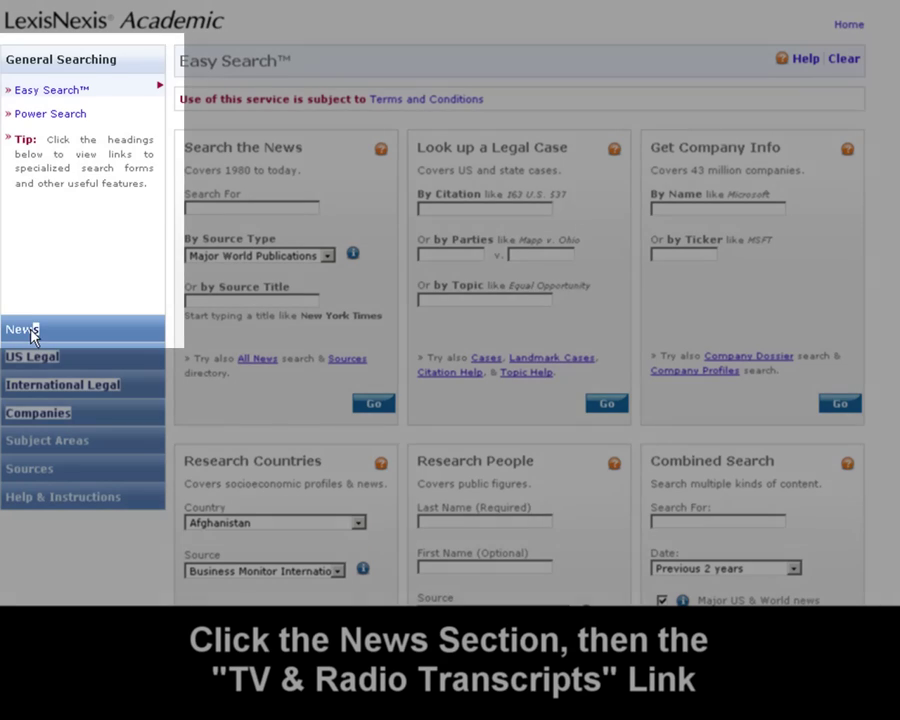
# Go to the TV & Radio Transcripts search form under the News section
pyautogui.click(30, 330)
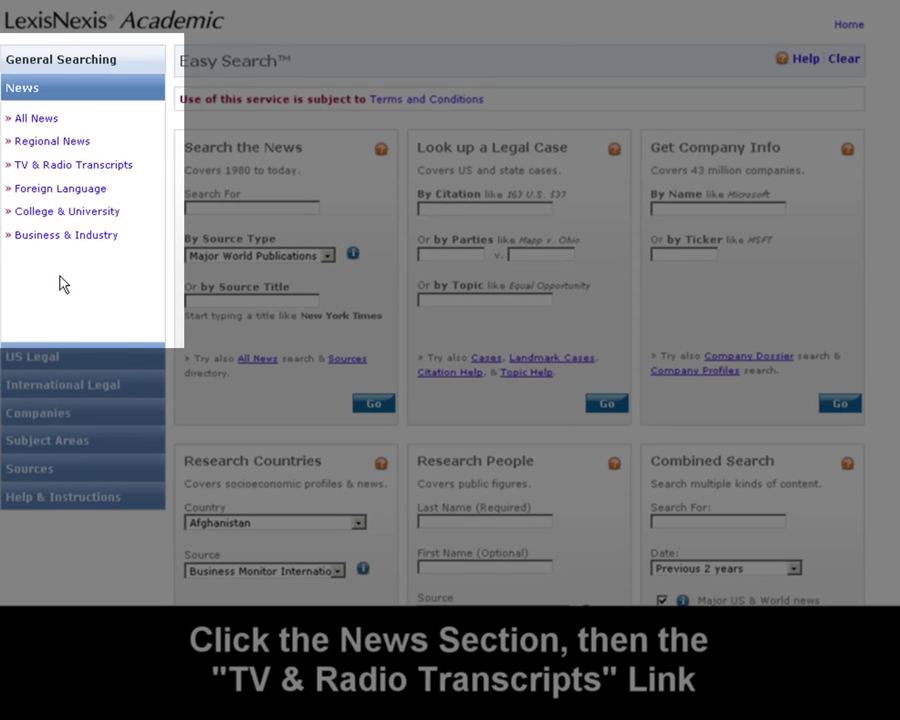
pyautogui.click(74, 166)
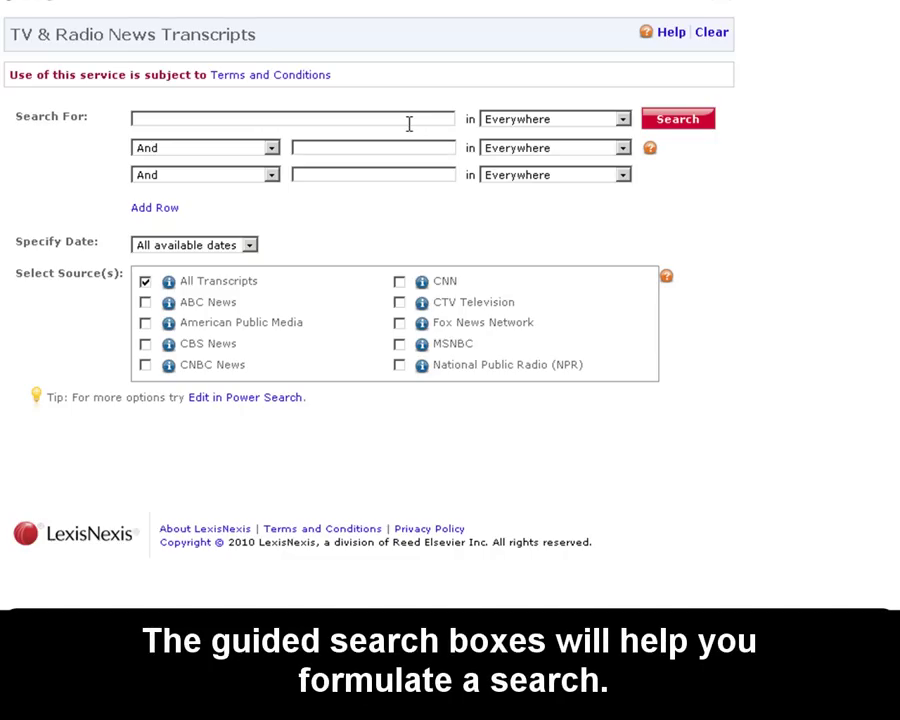
# Search for 'All Things Considered' matched against Show Name in the first row
pyautogui.click(625, 121)
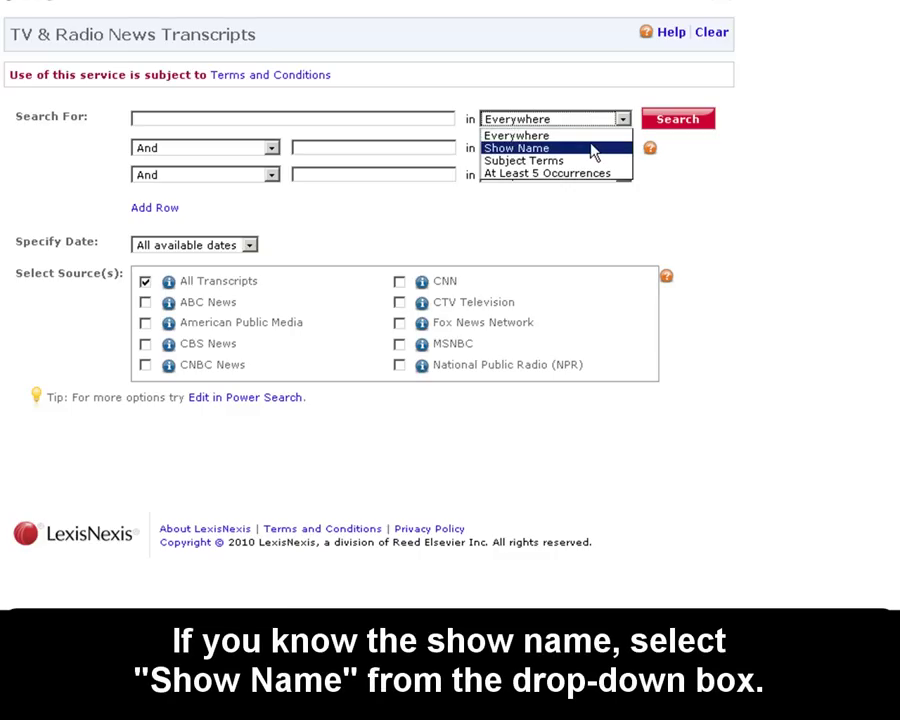
pyautogui.click(594, 148)
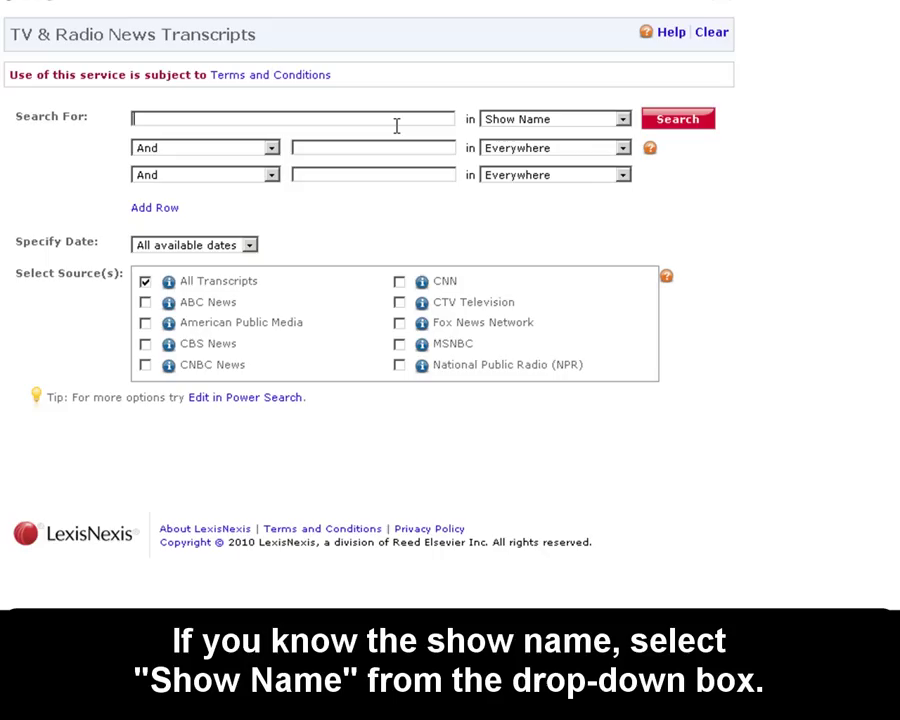
pyautogui.click(397, 120)
pyautogui.write('All Things Considered')
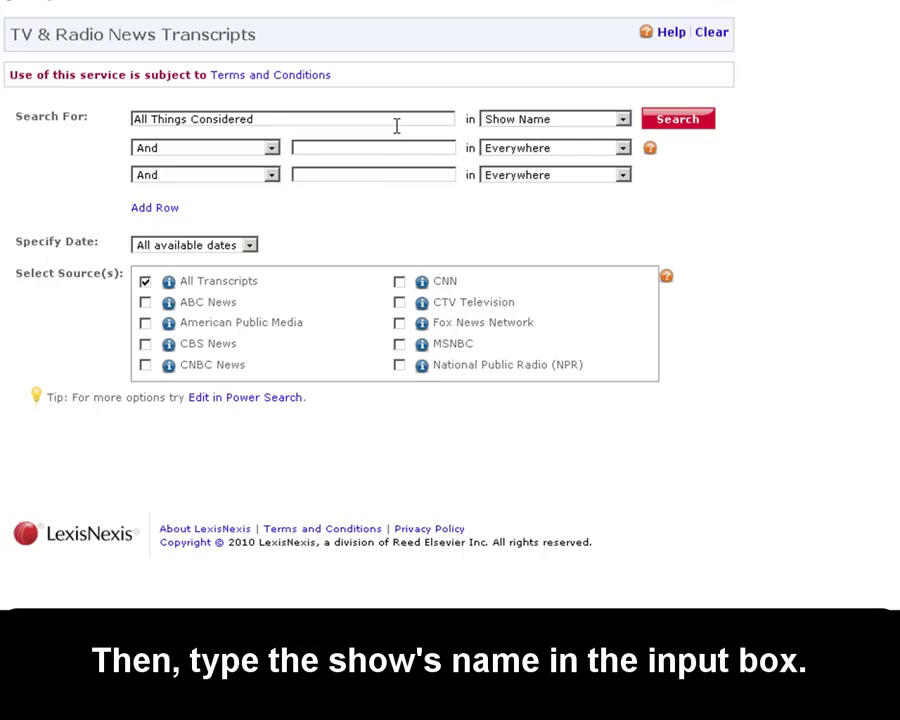
# Tick NPR, then clear all search terms and sources, ready to enter a new term
pyautogui.click(399, 366)
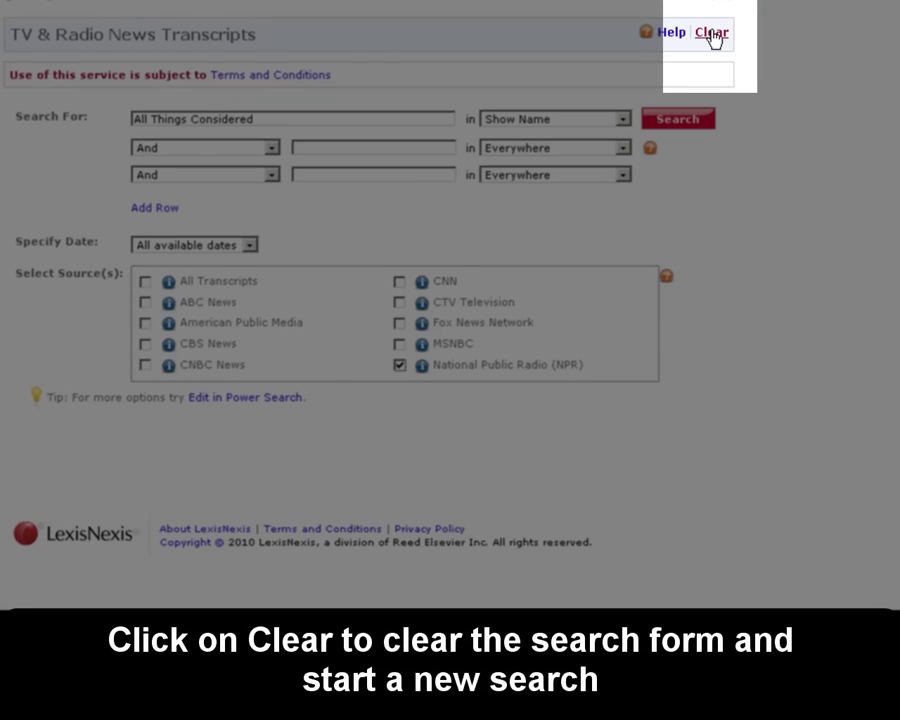
pyautogui.click(712, 33)
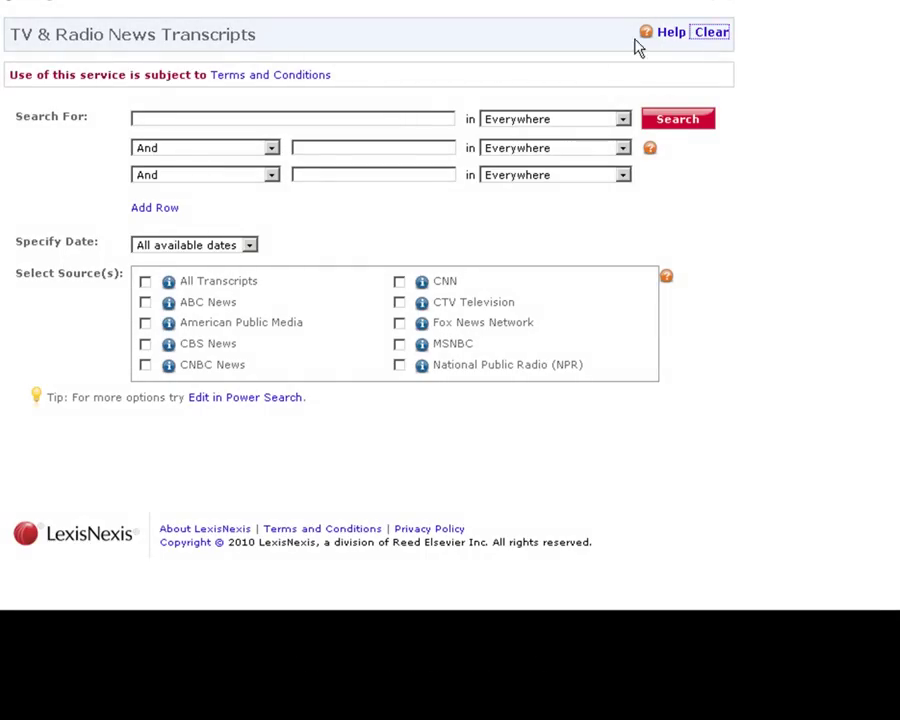
pyautogui.click(388, 122)
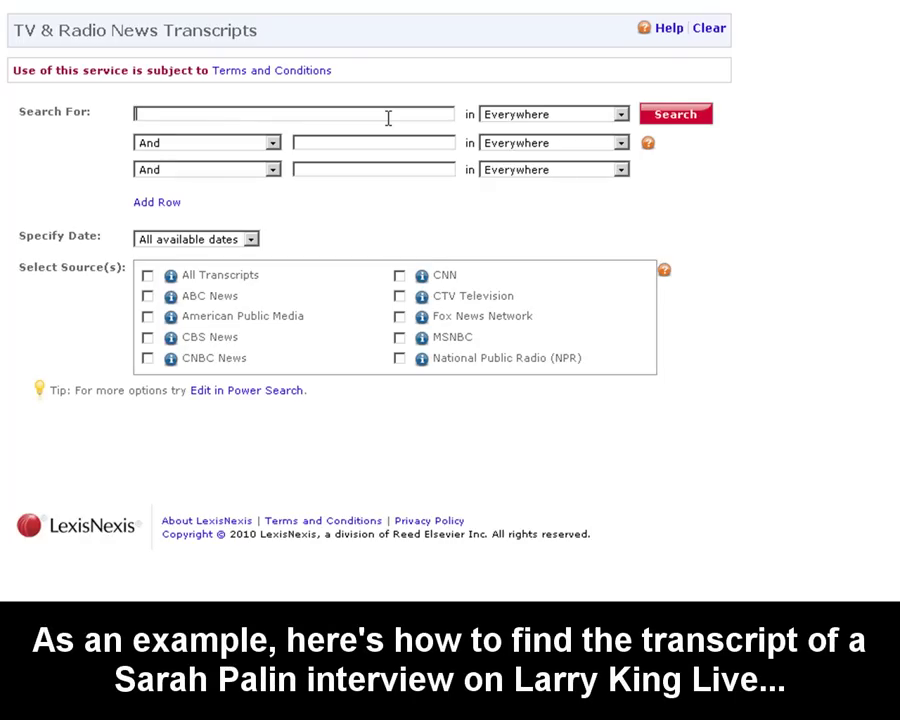
# Limit to CNN, search Show Name 'Larry King Live', and add a GUEST() term naming the interviewee
pyautogui.click(399, 275)
pyautogui.click(331, 106)
pyautogui.write('Larry King Live')
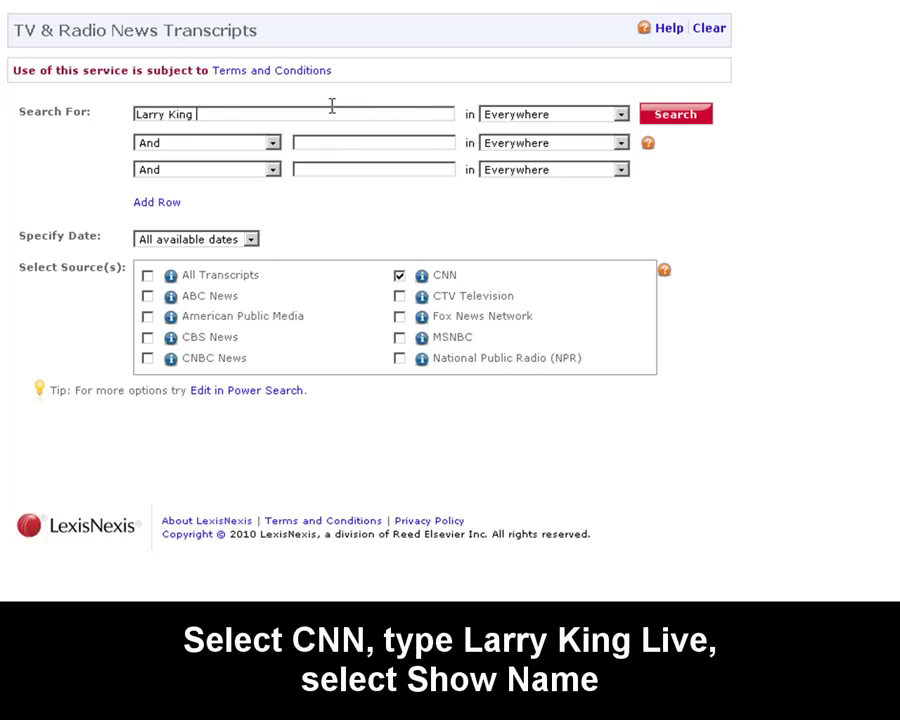
pyautogui.click(622, 116)
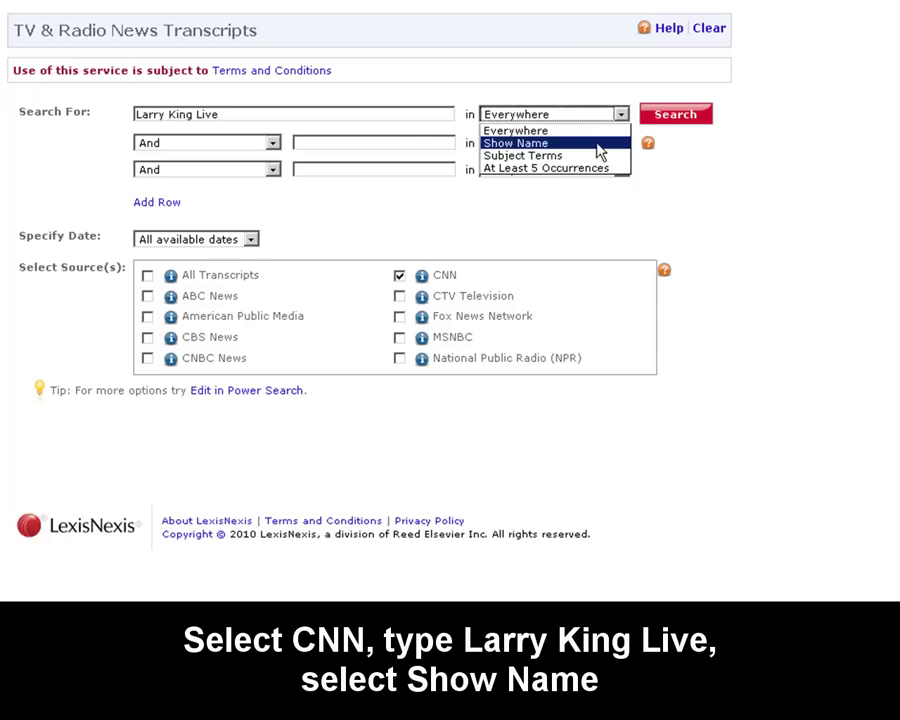
pyautogui.click(597, 145)
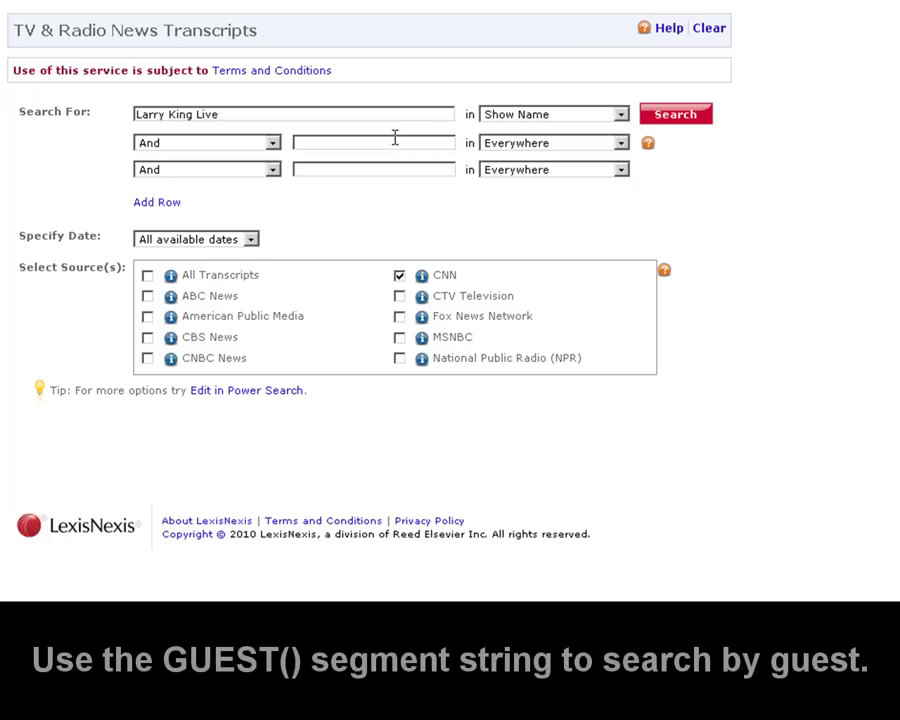
pyautogui.write('GUES')
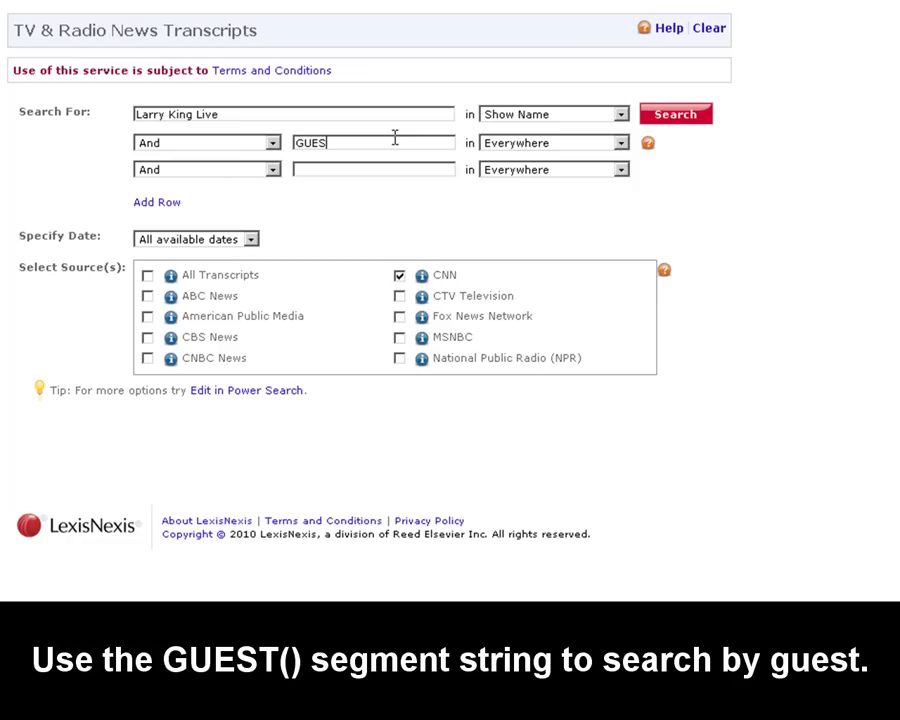
pyautogui.write('T(Sarah Palin)')
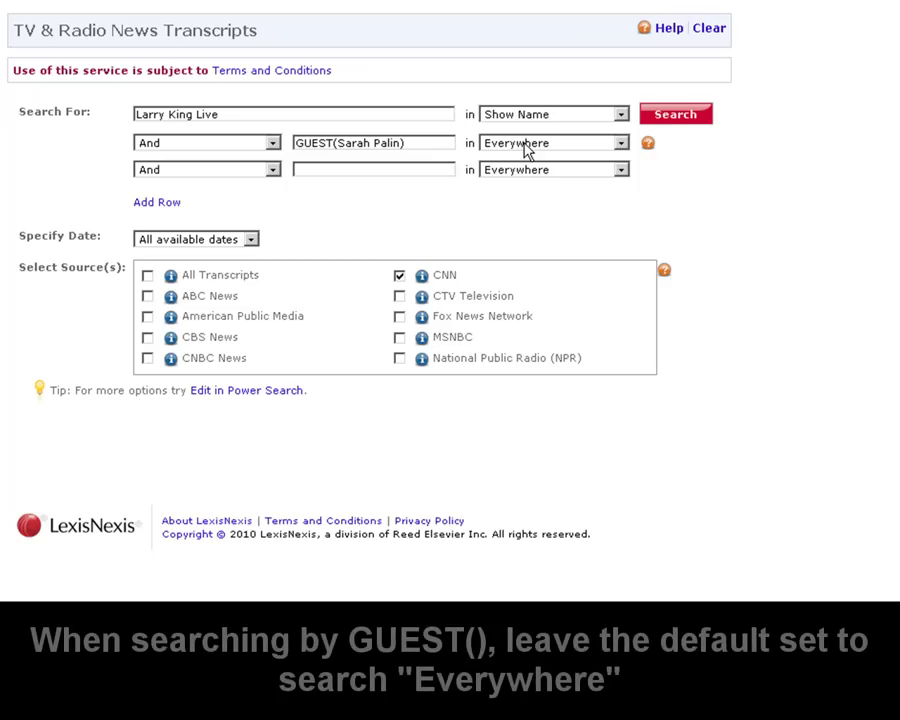
pyautogui.click(676, 115)
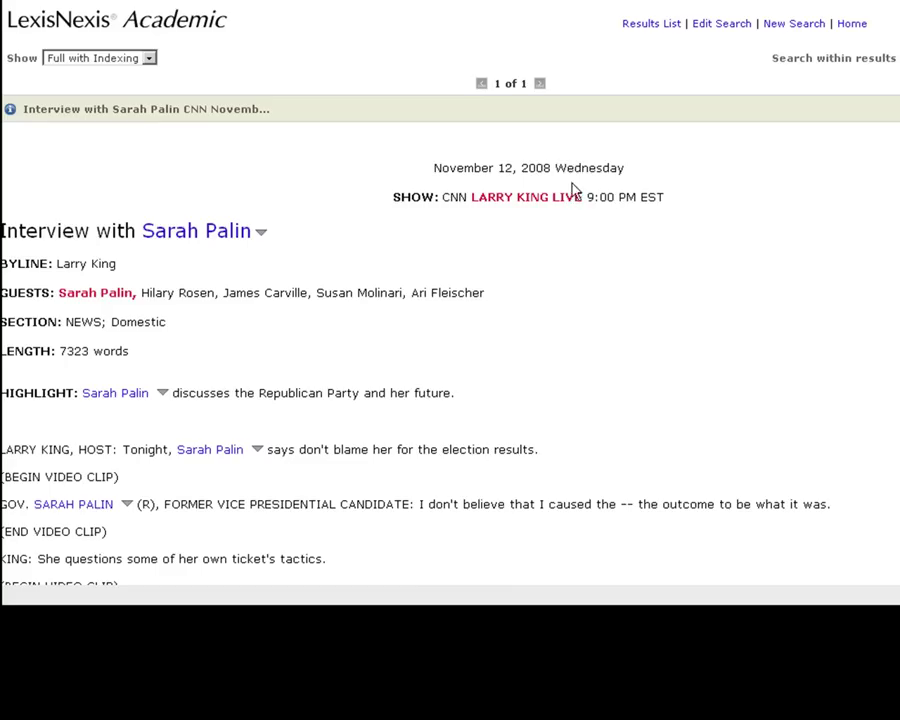
pyautogui.click(721, 26)
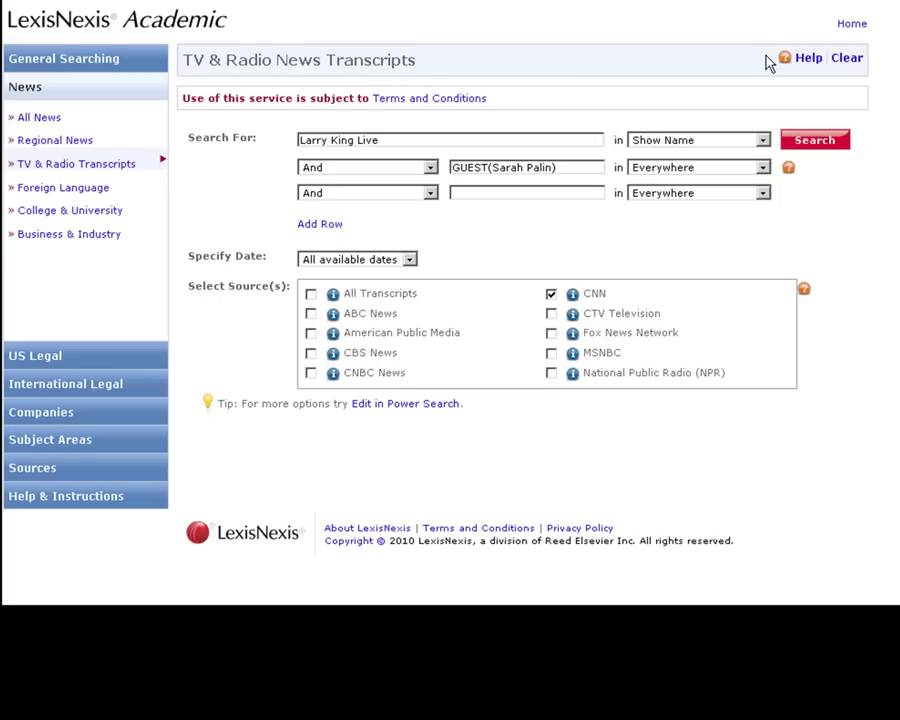
# Clear the form and search NPR for 'oil spill', at least 5 occurrences, previous 3 months
pyautogui.click(848, 60)
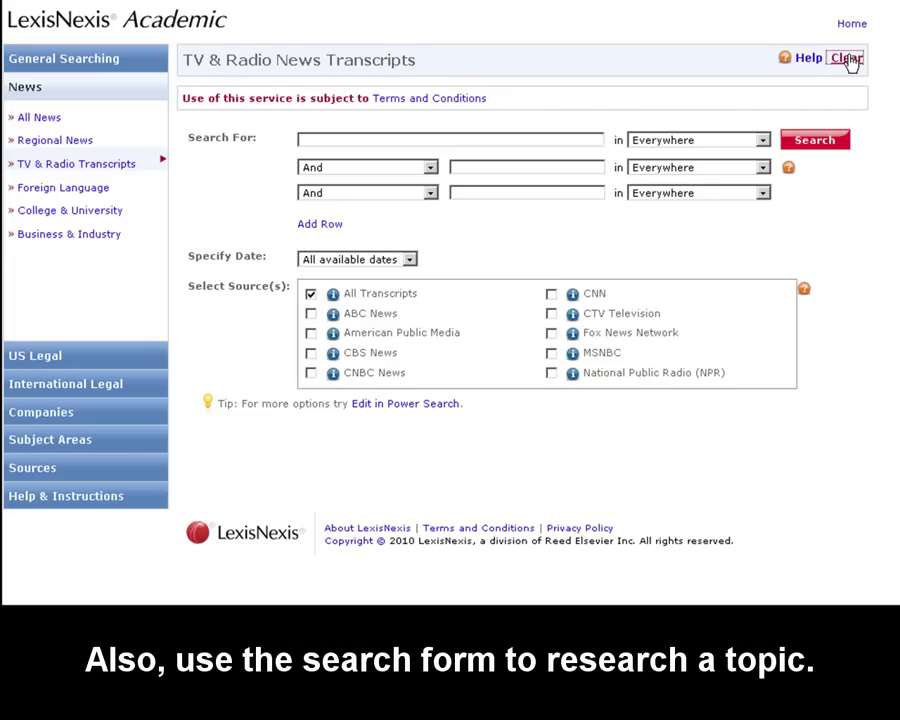
pyautogui.click(551, 373)
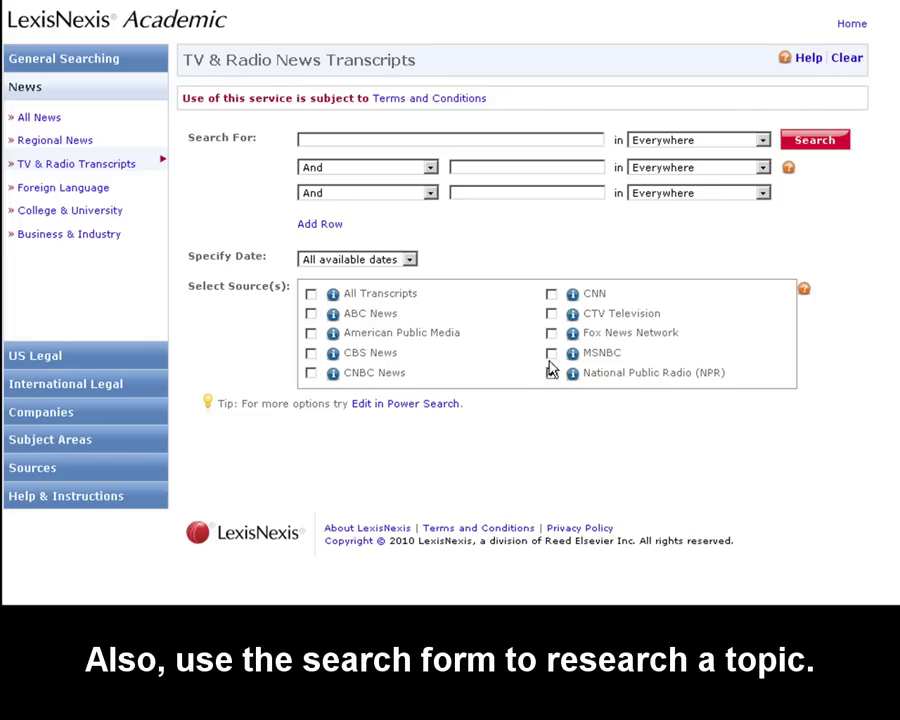
pyautogui.click(469, 139)
pyautogui.write('oil spill')
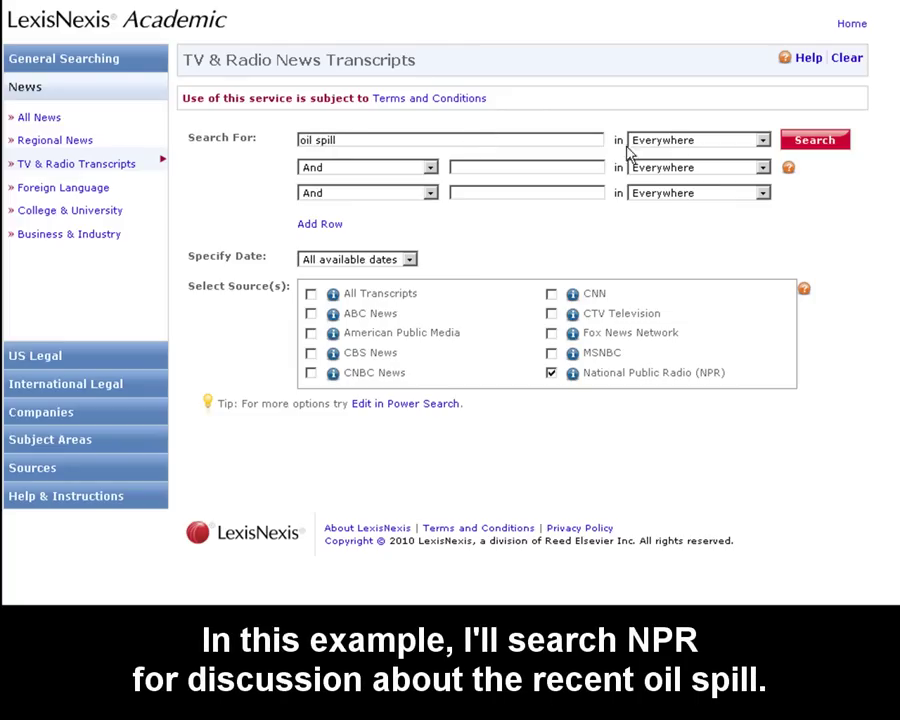
pyautogui.click(764, 141)
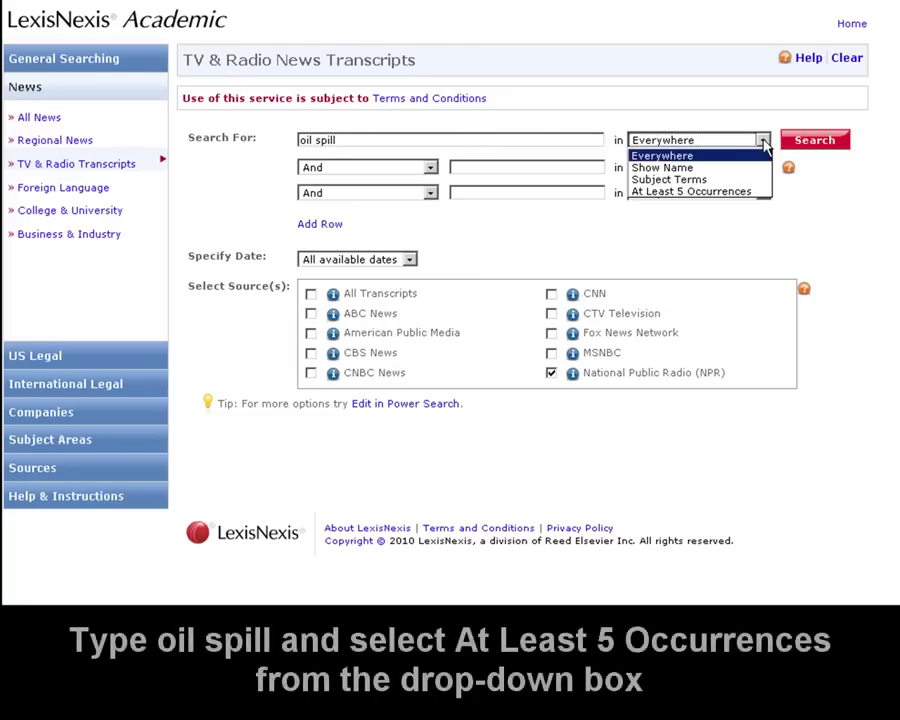
pyautogui.click(752, 192)
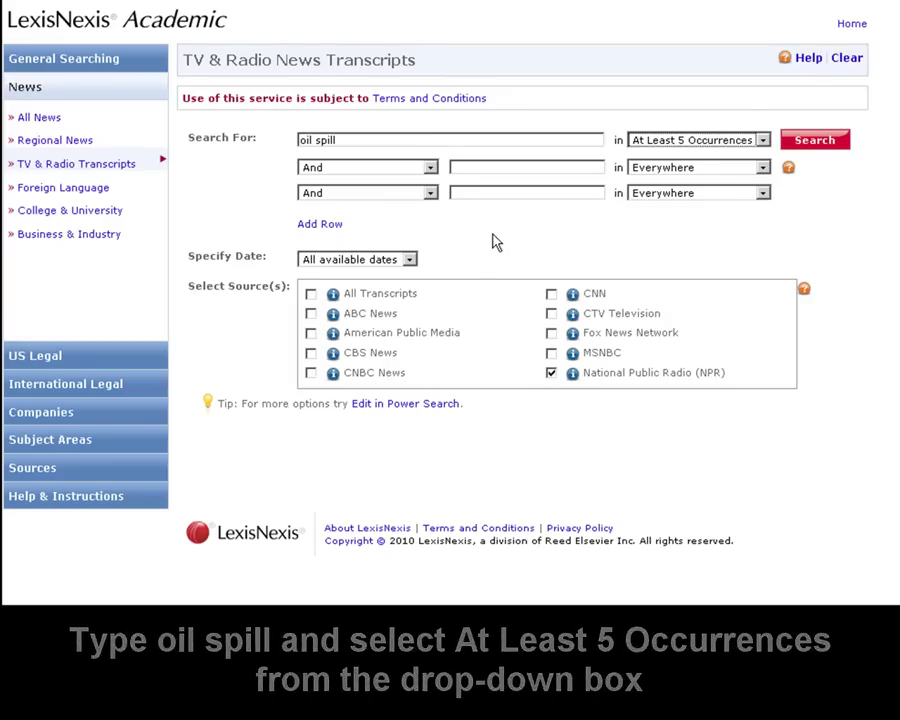
pyautogui.click(410, 261)
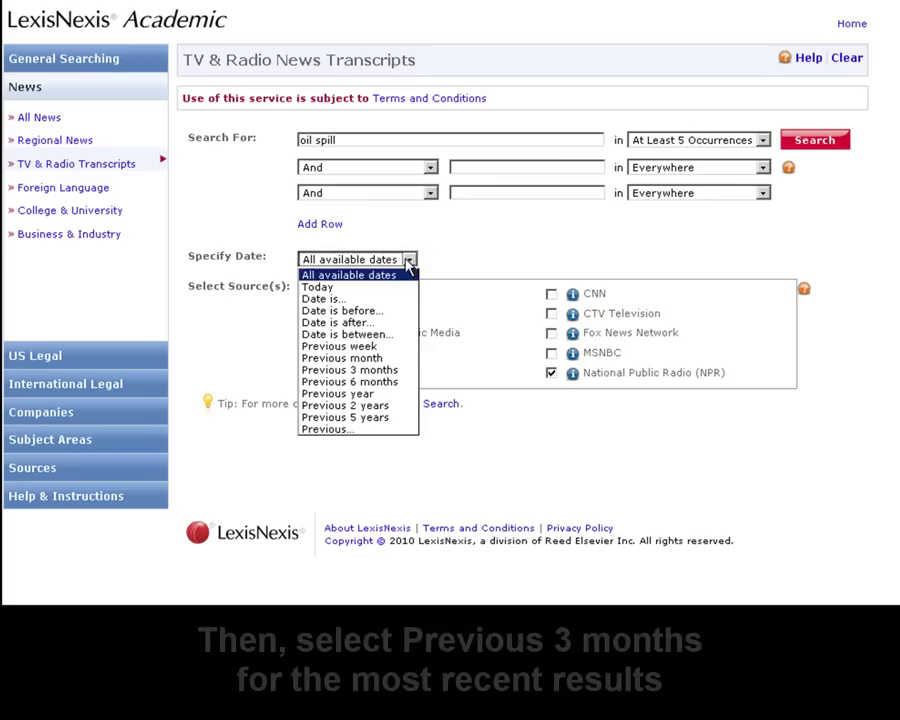
pyautogui.click(383, 373)
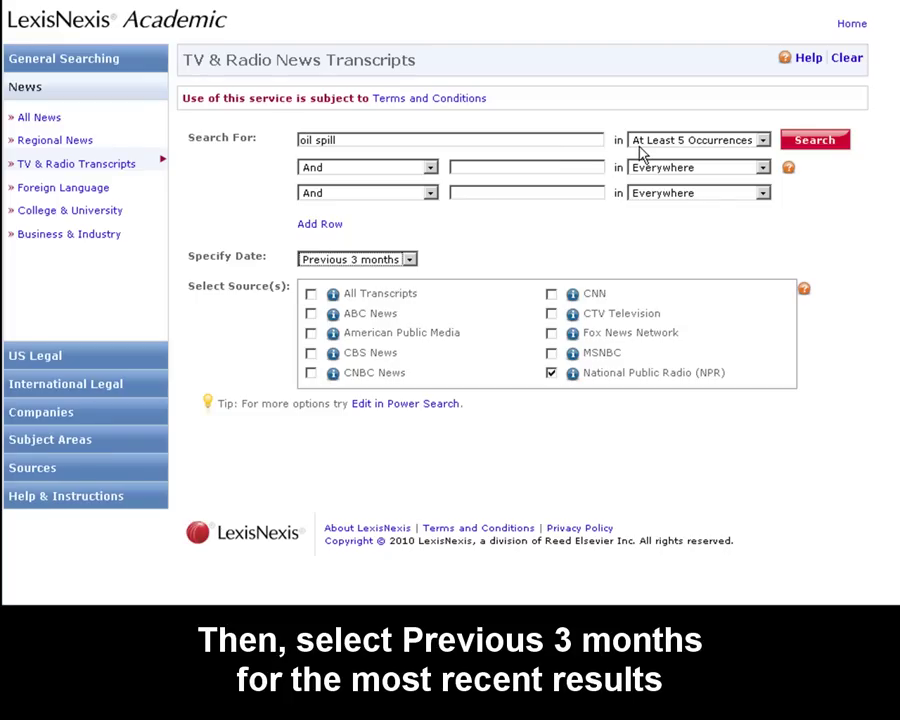
# Run the NPR oil spill search, browse the 94 results, and reopen the query in Power Search
pyautogui.click(840, 143)
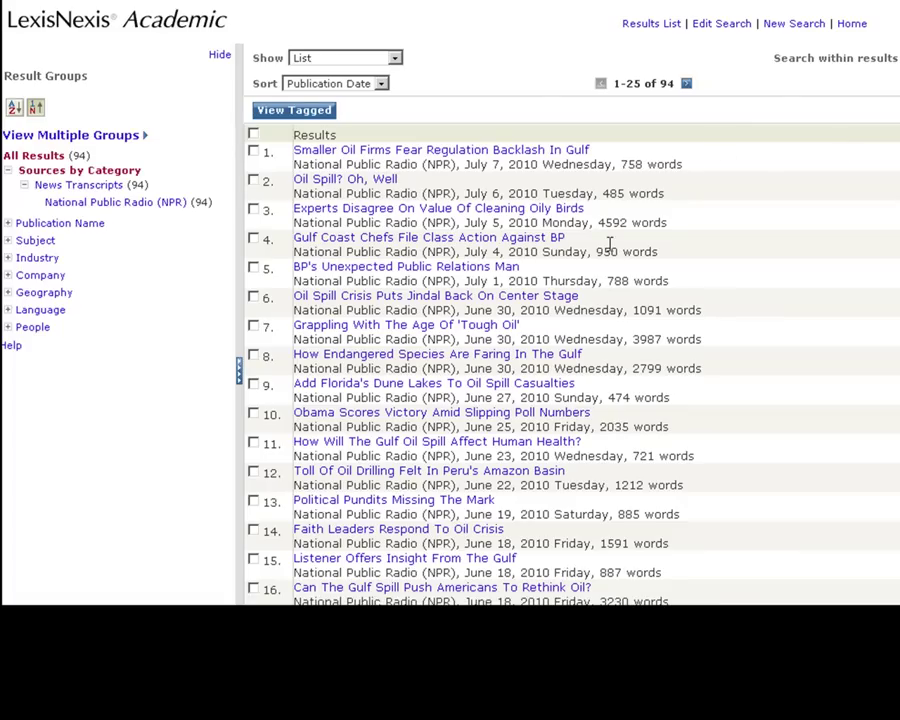
pyautogui.scroll(-5, 706, 258)
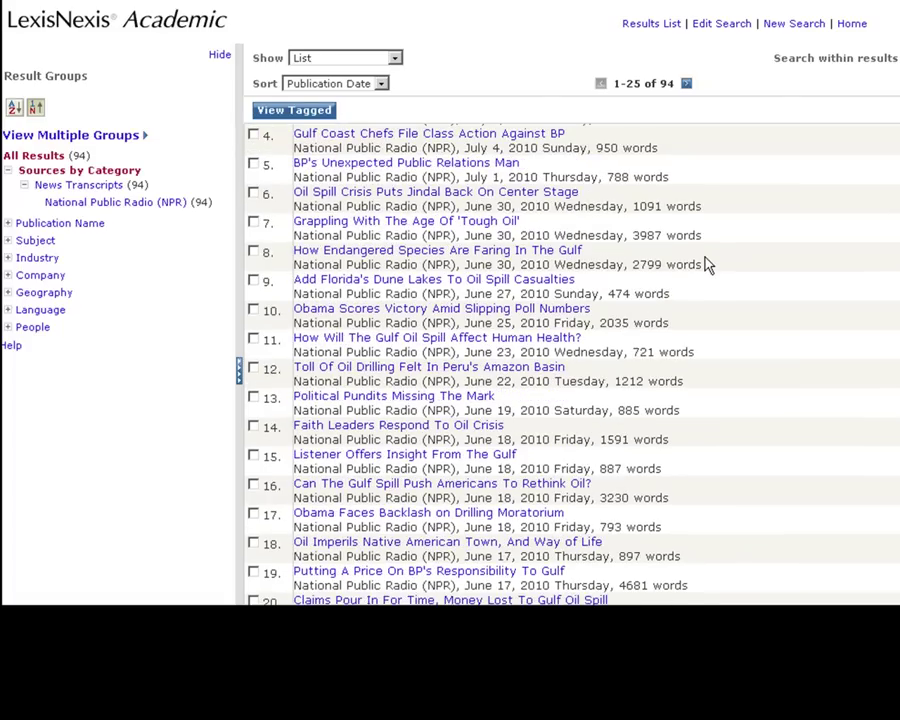
pyautogui.scroll(-3, 705, 258)
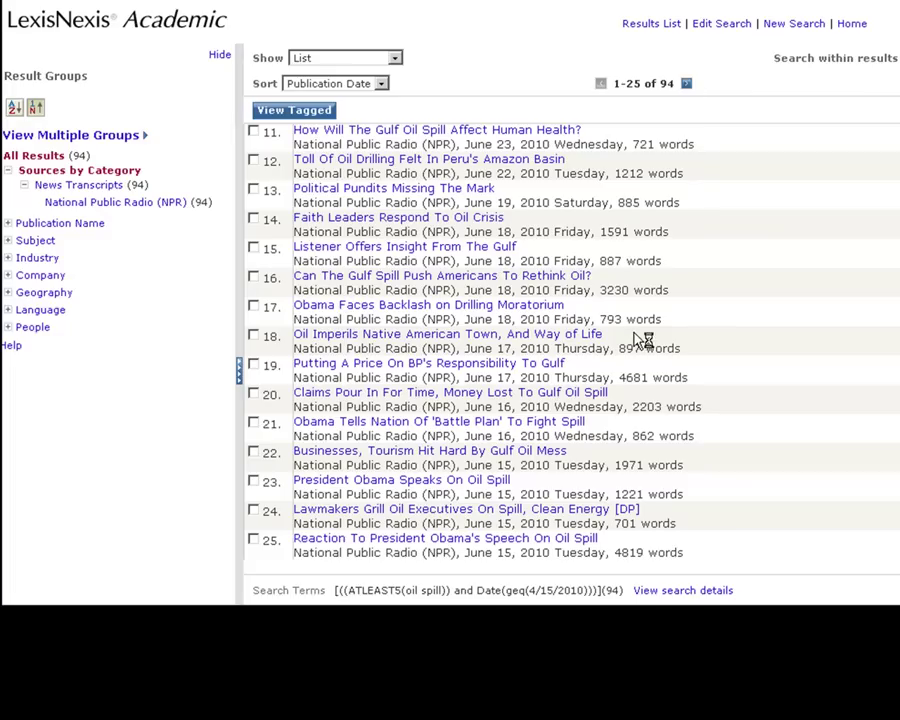
pyautogui.scroll(-3, 635, 333)
pyautogui.scroll(6, 633, 331)
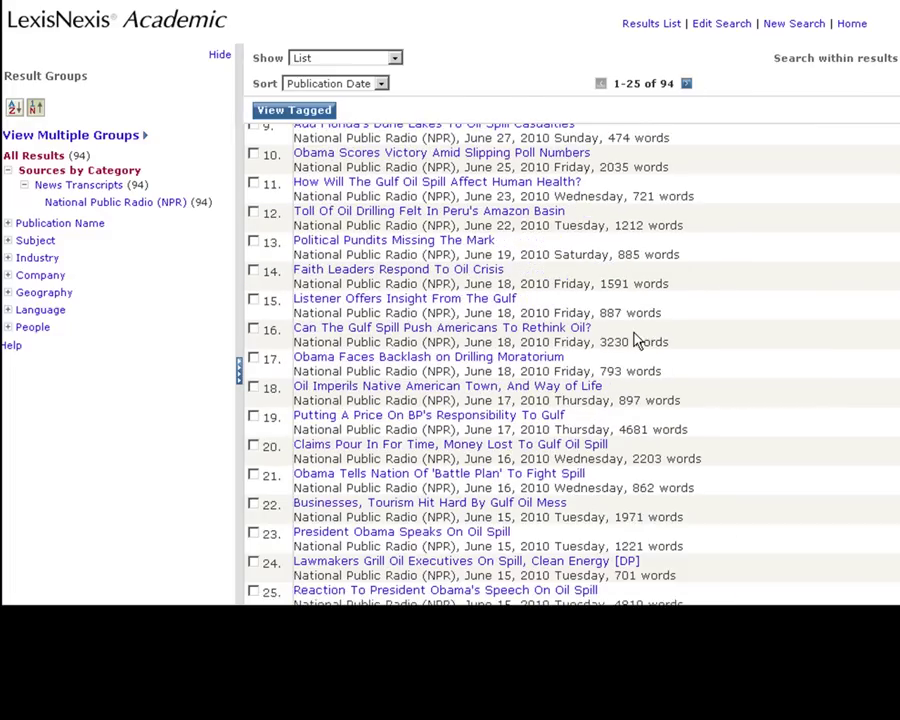
pyautogui.click(706, 30)
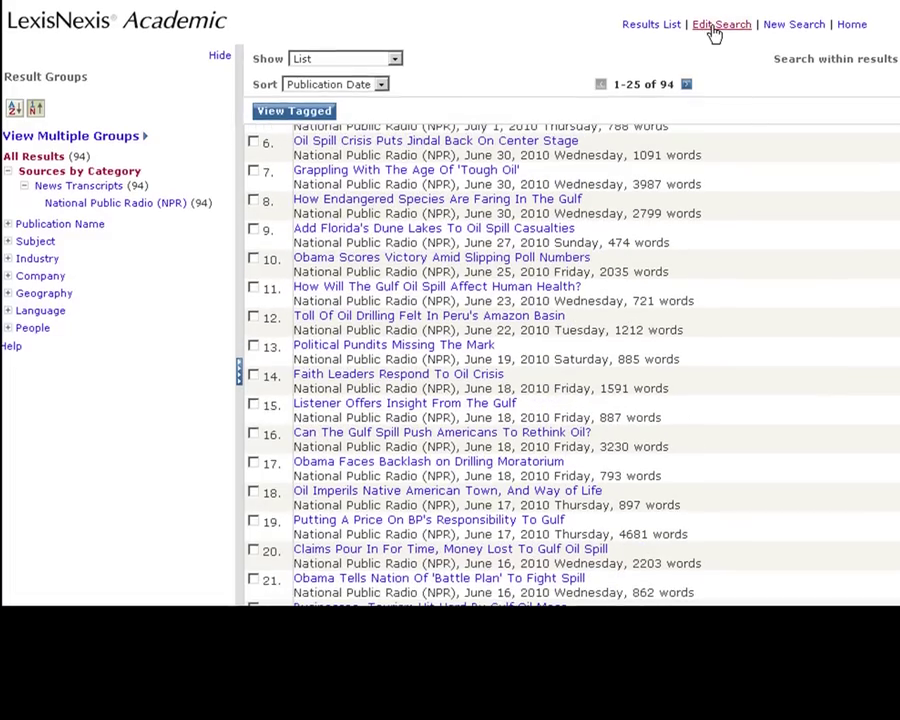